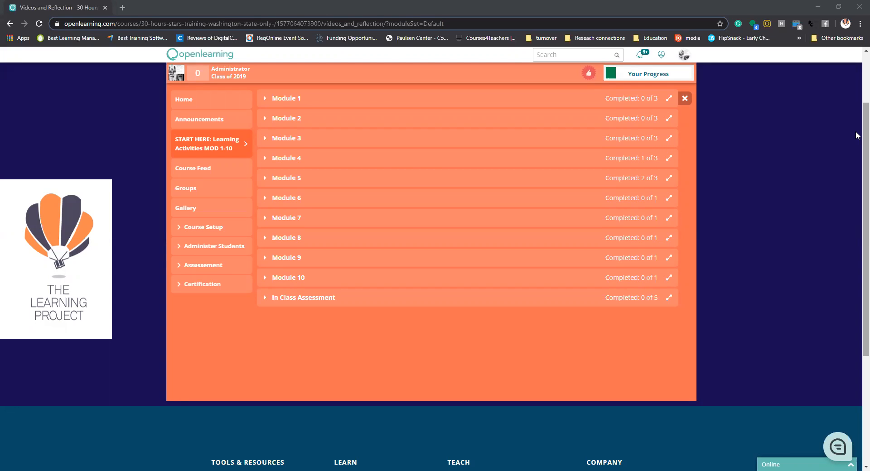
pyautogui.scroll(3, 857, 102)
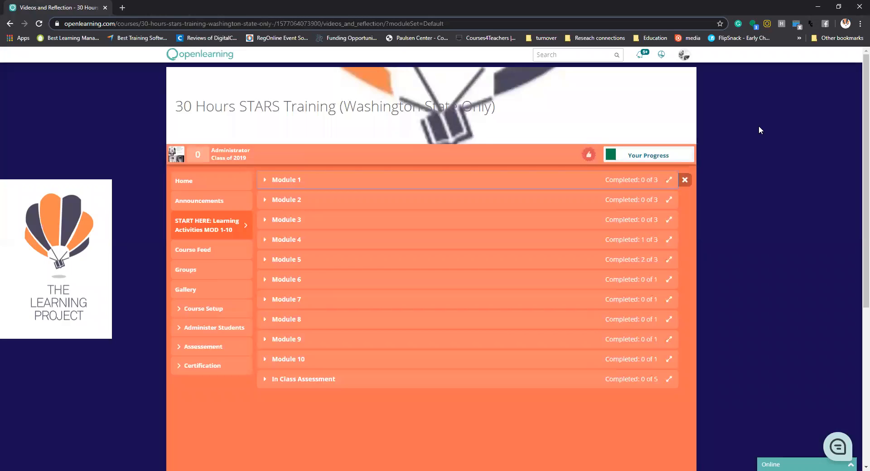
# Step: Review the top-bar menus: profile options, my courses list, and recent notifications
pyautogui.click(683, 57)
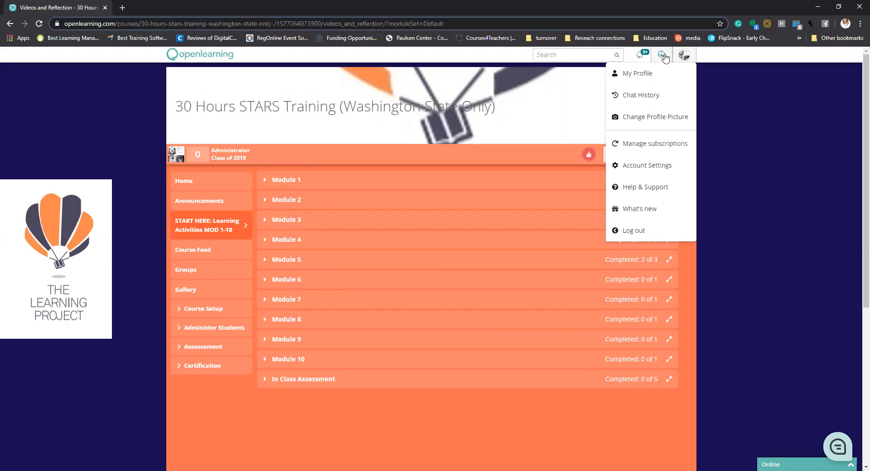
pyautogui.click(665, 57)
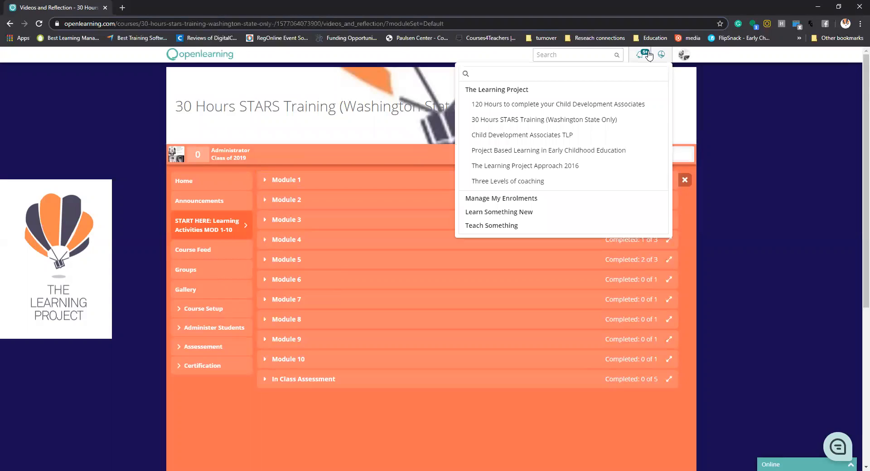
pyautogui.click(648, 55)
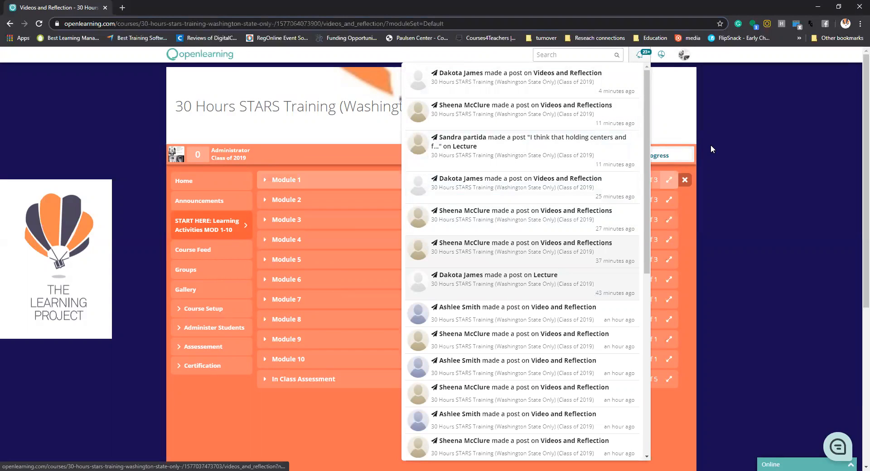
pyautogui.click(741, 139)
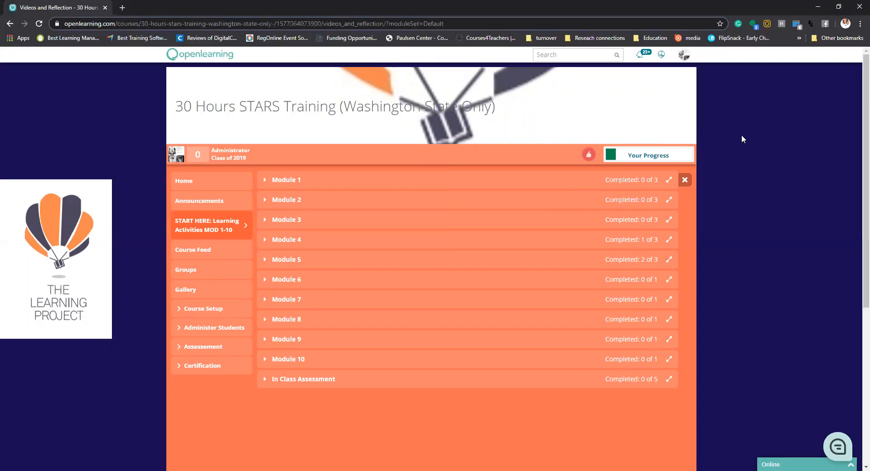
# Step: Go to the course homepage and pause the welcome video
pyautogui.click(234, 185)
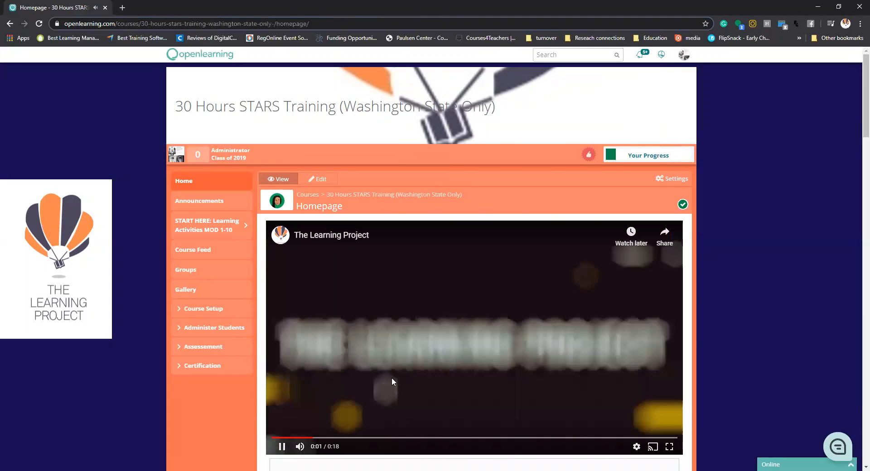
pyautogui.click(281, 447)
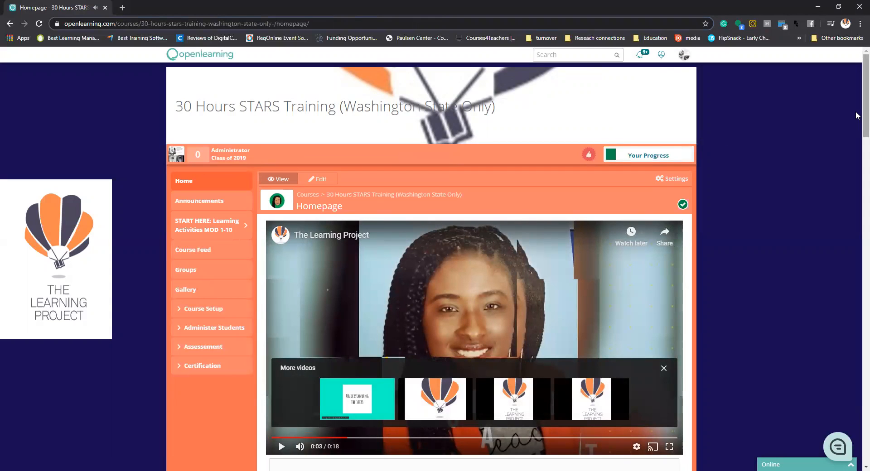
pyautogui.moveTo(857, 116)
pyautogui.mouseDown()
pyautogui.moveTo(864, 380)
pyautogui.moveTo(864, 95)
pyautogui.mouseUp()
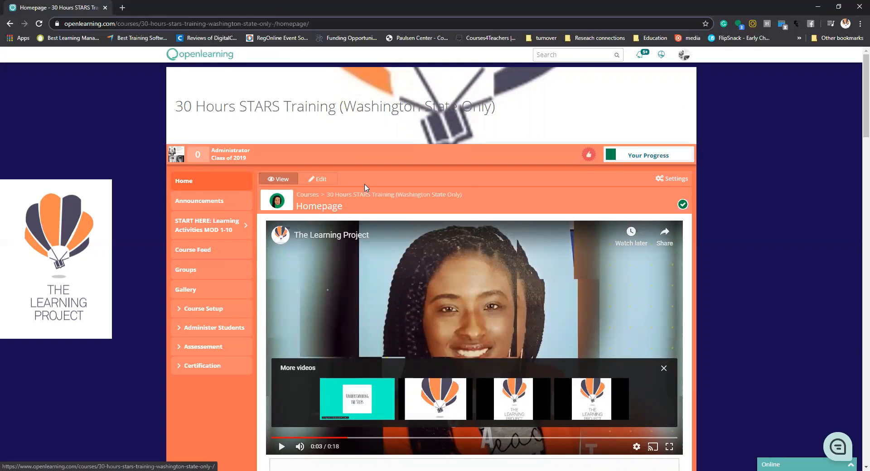
# Step: Show the Announcements blog with the 'Welcome to the course!' post and comments
pyautogui.click(203, 206)
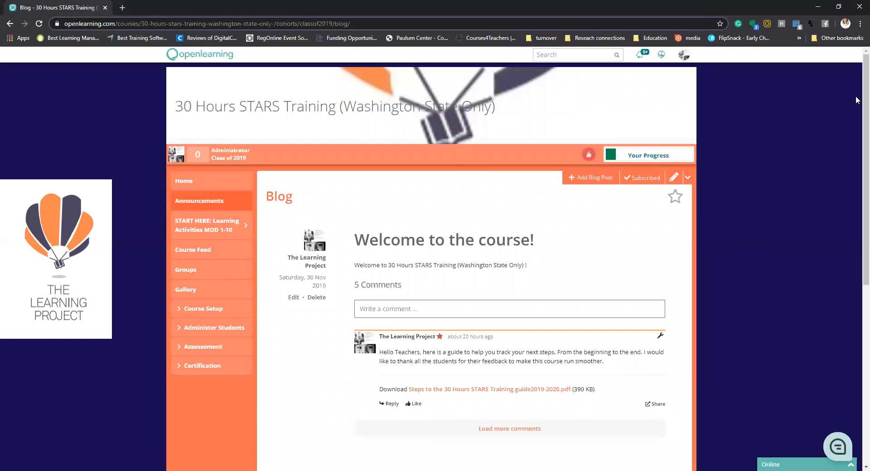
pyautogui.moveTo(865, 102)
pyautogui.mouseDown()
pyautogui.moveTo(857, 227)
pyautogui.moveTo(857, 117)
pyautogui.mouseUp()
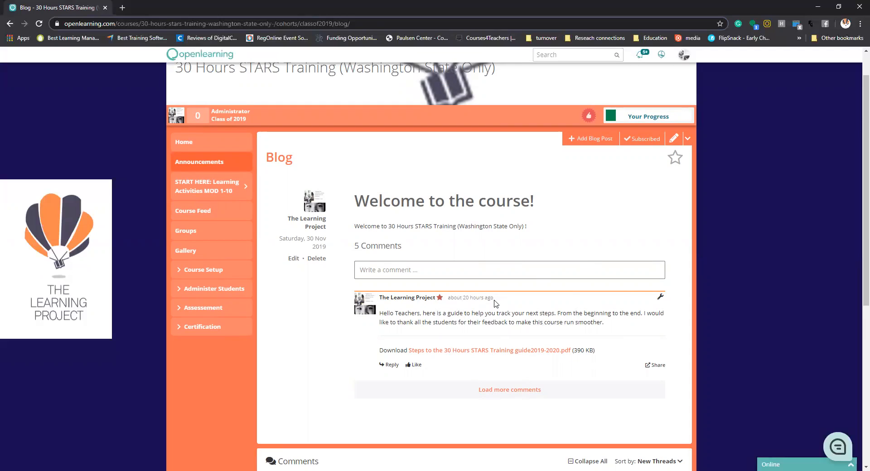
# Step: Show Learning Activities MOD 1-10 and expand Modules 1, 2, 5 and 6
pyautogui.click(240, 190)
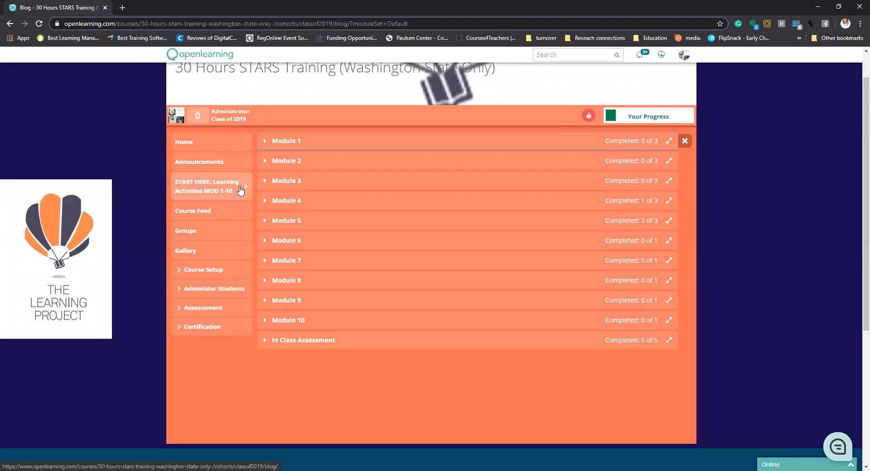
pyautogui.click(322, 145)
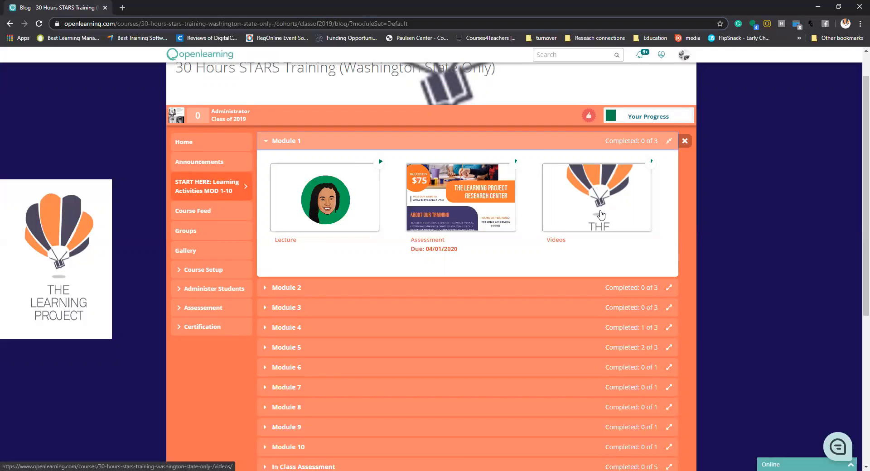
pyautogui.click(353, 288)
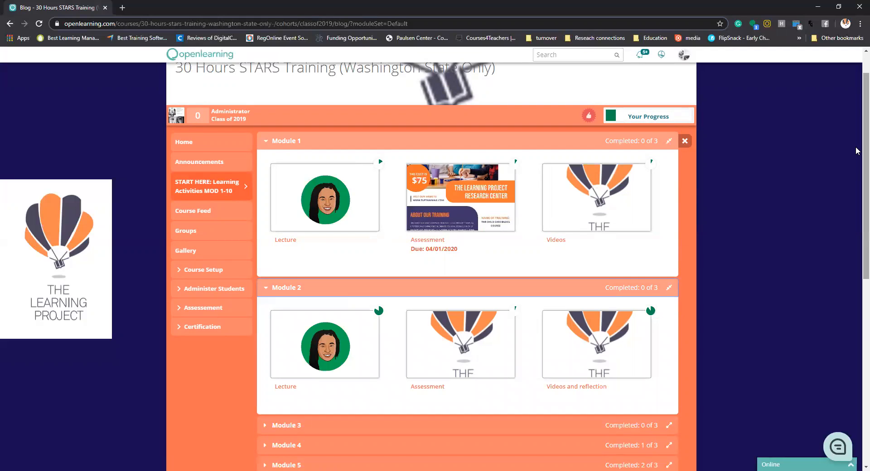
pyautogui.scroll(-5, 857, 151)
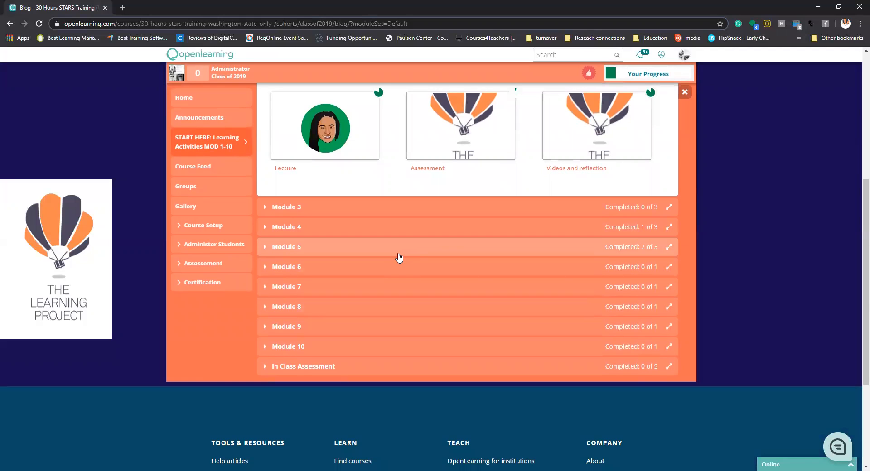
pyautogui.click(399, 247)
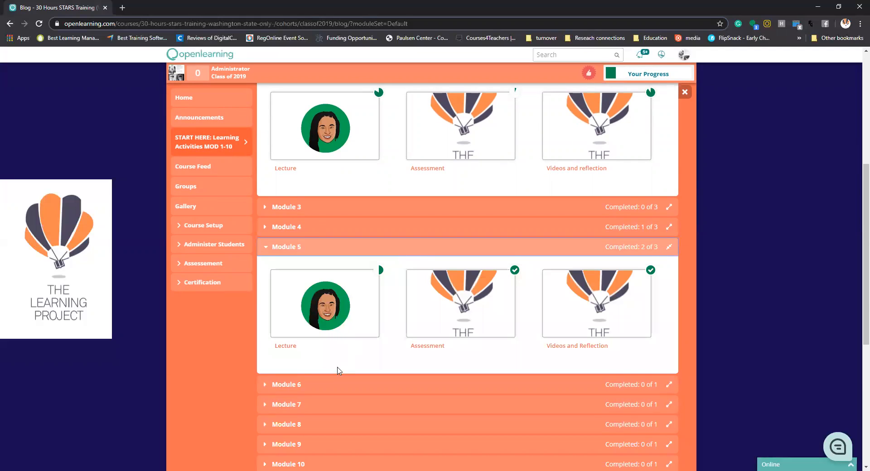
pyautogui.click(330, 387)
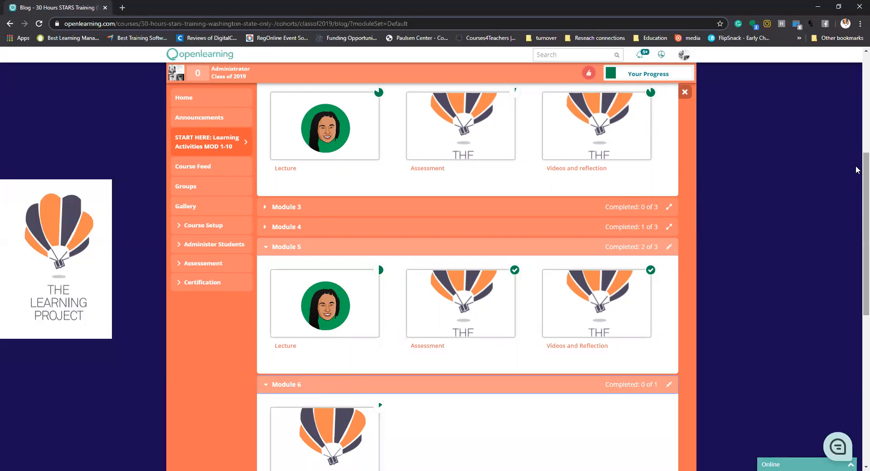
pyautogui.moveTo(858, 162); pyautogui.dragTo(857, 244)
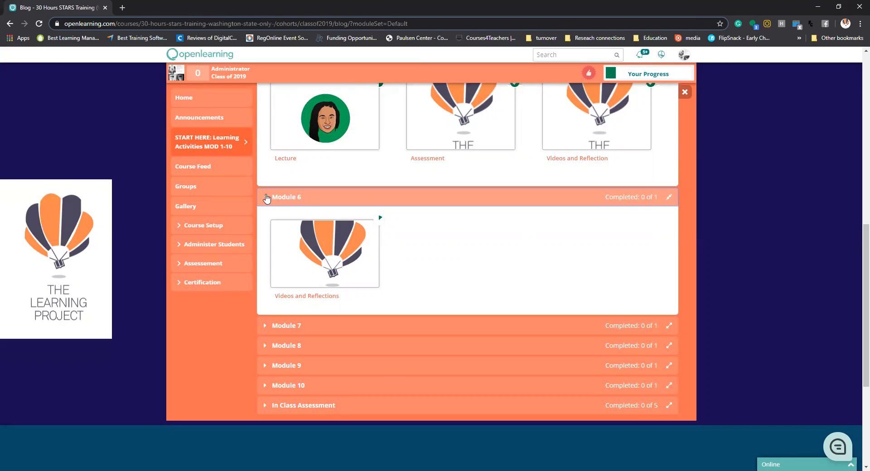
# Step: Go to the Course Feed listing recent student posts
pyautogui.click(228, 171)
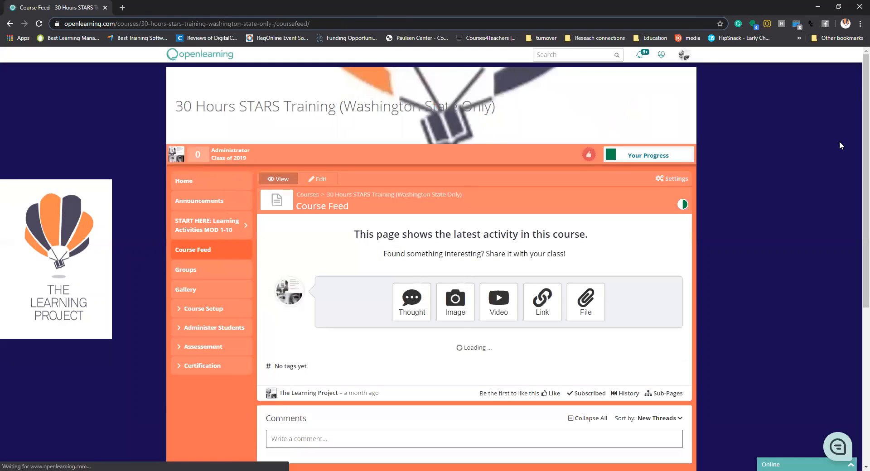
pyautogui.moveTo(866, 130)
pyautogui.mouseDown()
pyautogui.moveTo(866, 231)
pyautogui.moveTo(855, 54)
pyautogui.mouseUp()
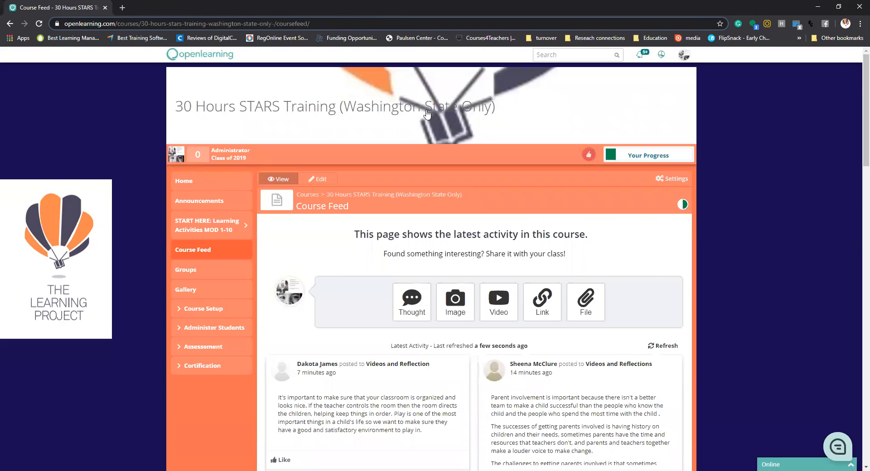
# Step: Return to the course homepage from the Course Feed
pyautogui.click(192, 183)
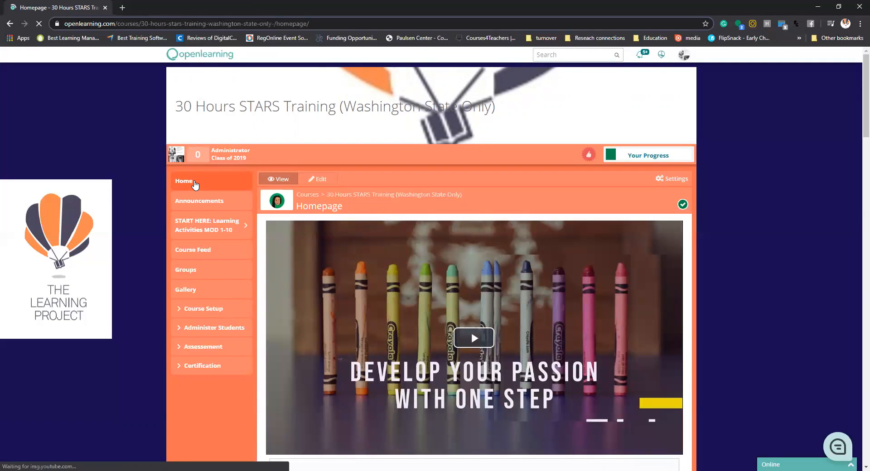
# Step: Play and pause the welcome video, then go to Learning Activities MOD 1-10
pyautogui.click(408, 326)
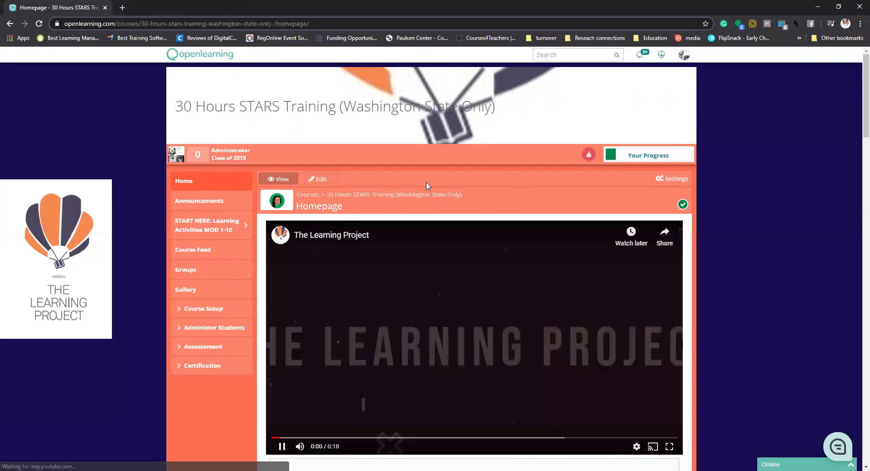
pyautogui.click(281, 447)
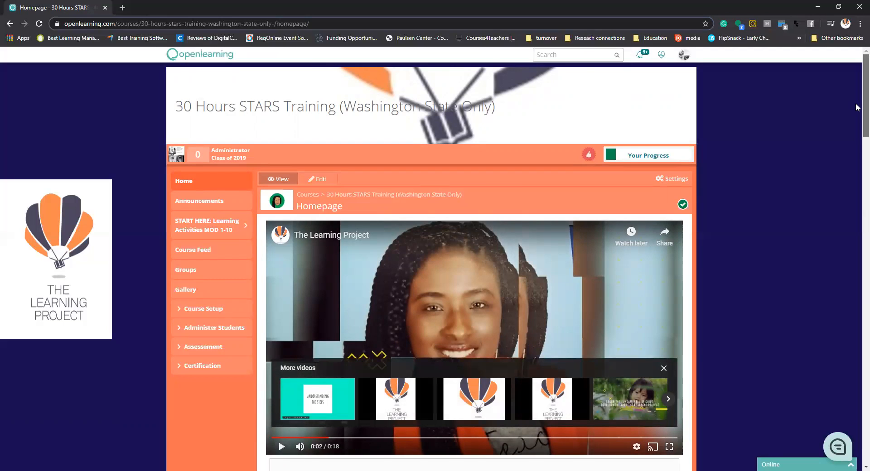
pyautogui.moveTo(857, 103); pyautogui.dragTo(857, 138)
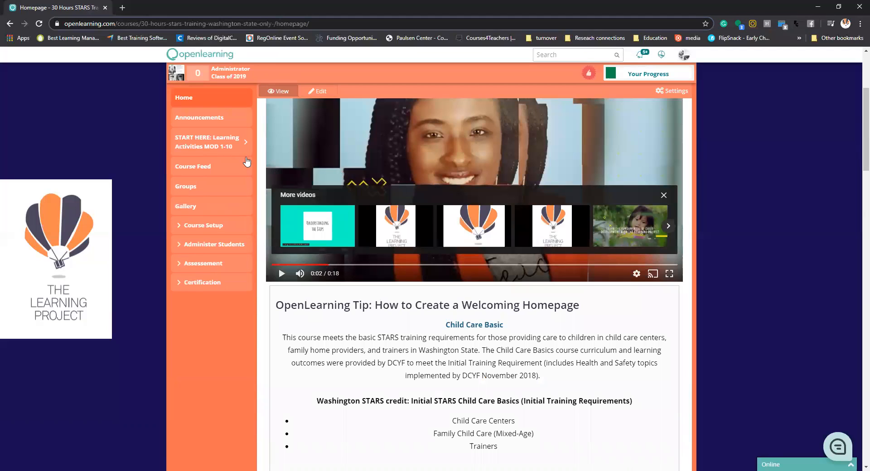
pyautogui.click(225, 148)
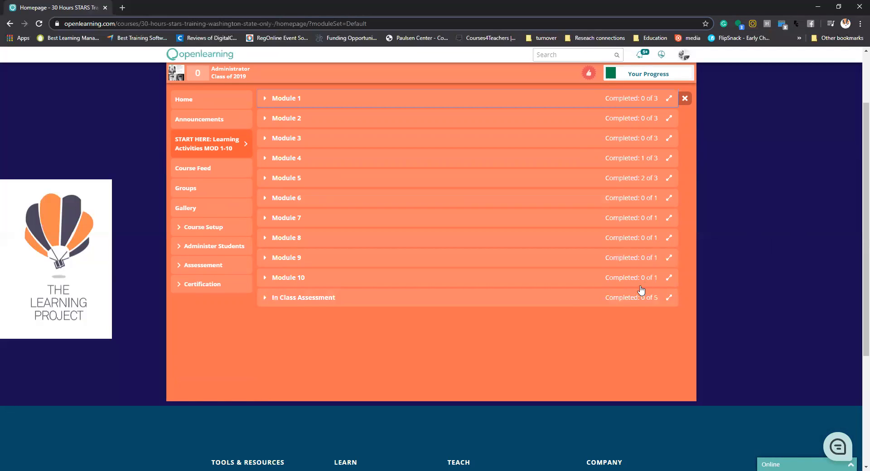
# Step: Expand In Class Assessment to show its Mod 6–10 assessment activities
pyautogui.click(528, 299)
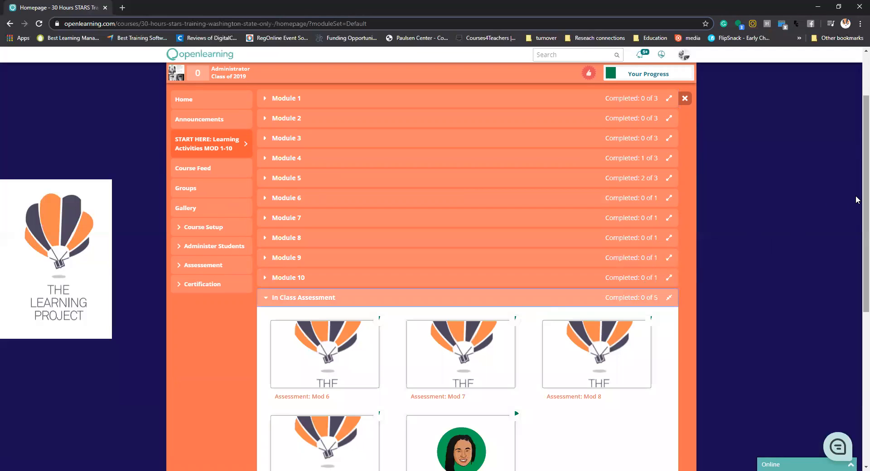
pyautogui.moveTo(857, 198); pyautogui.dragTo(858, 253)
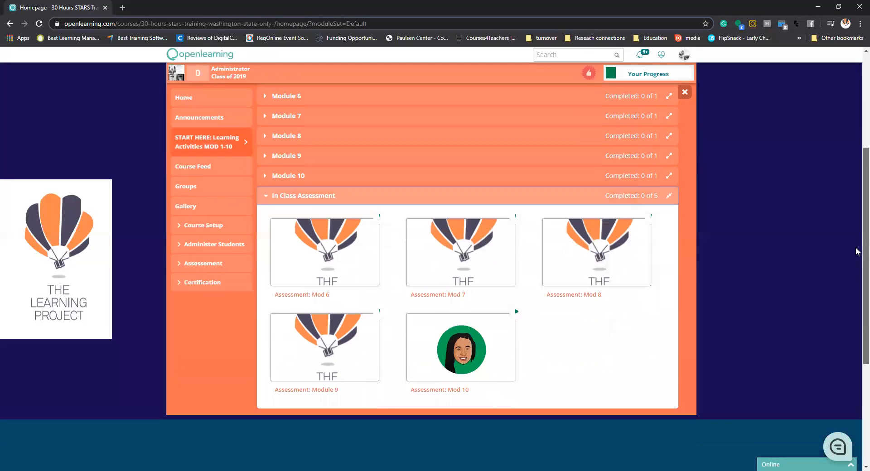